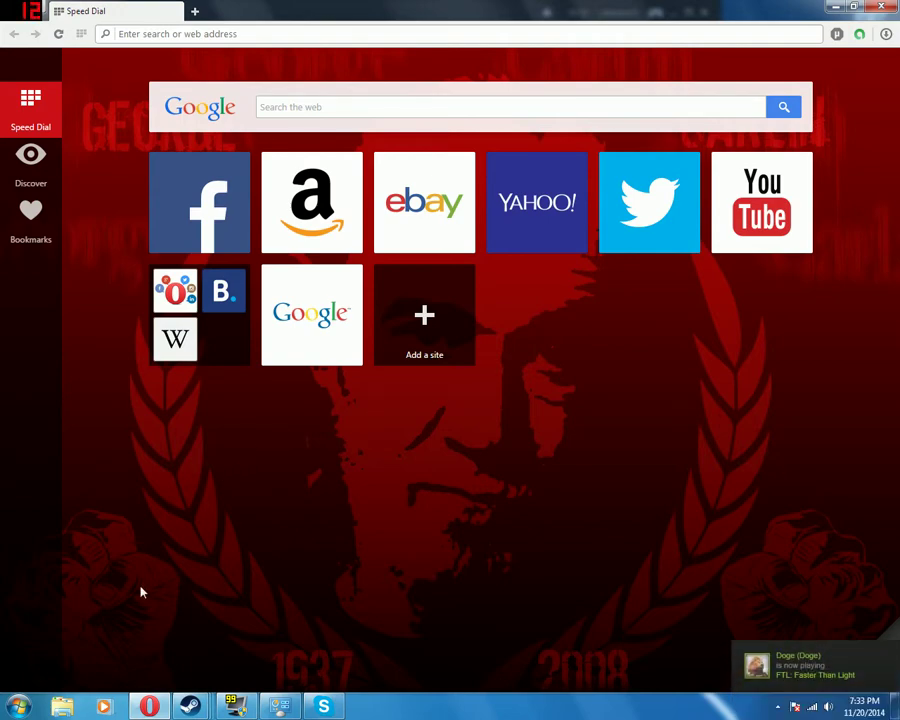
Search the Start menu for 'firewall' and launch Windows Firewall with Advanced Security
left_click(18, 706)
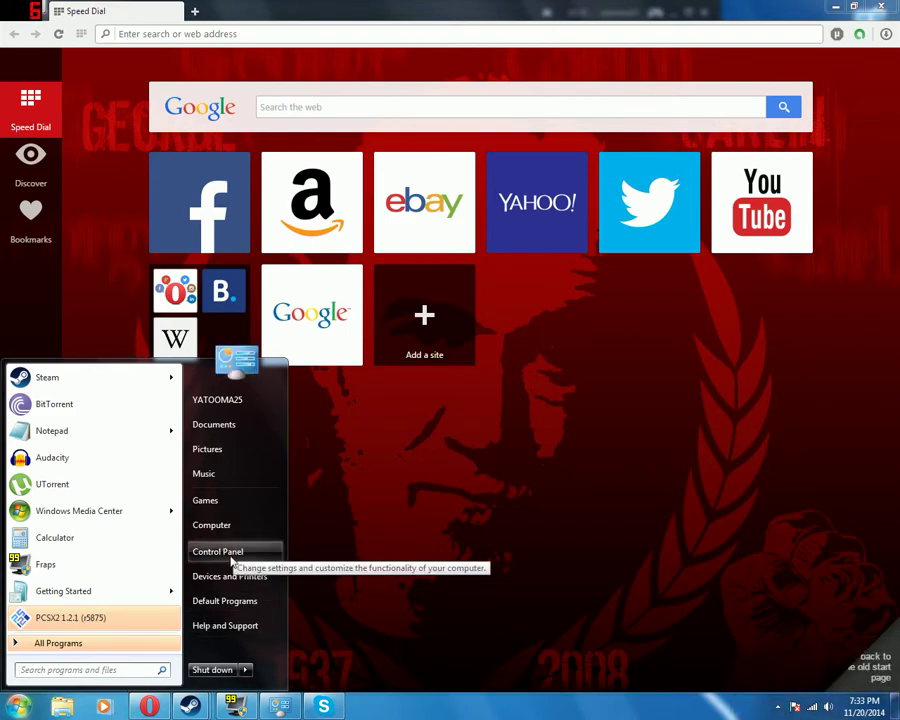
type("firewall")
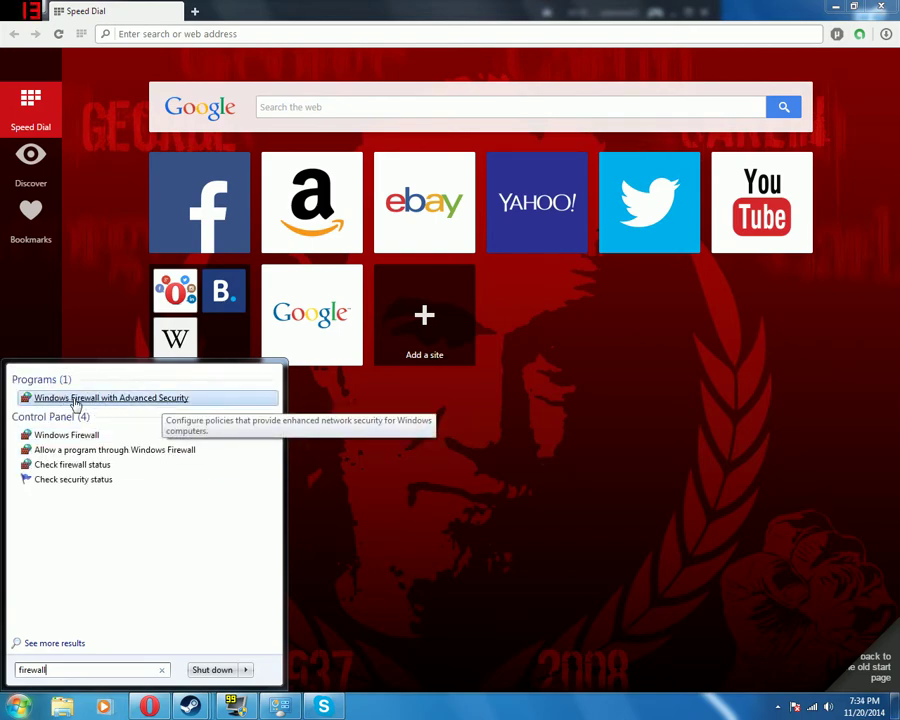
left_click(144, 402)
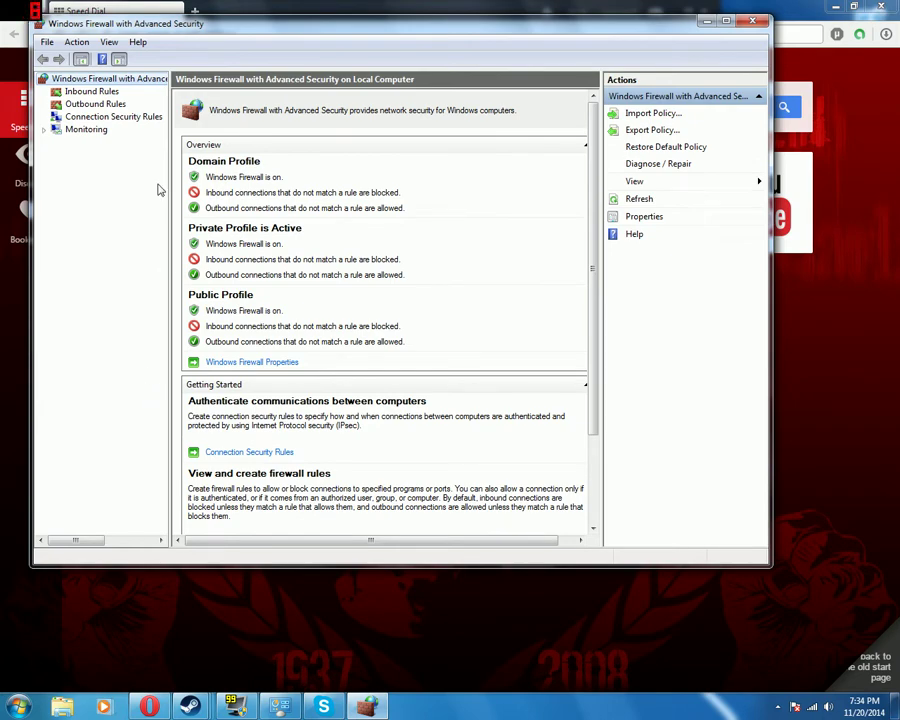
Create inbound port rule 'Minecraft TCP' allowing TCP 25565 on Domain, Private and Public profiles
left_click(92, 91)
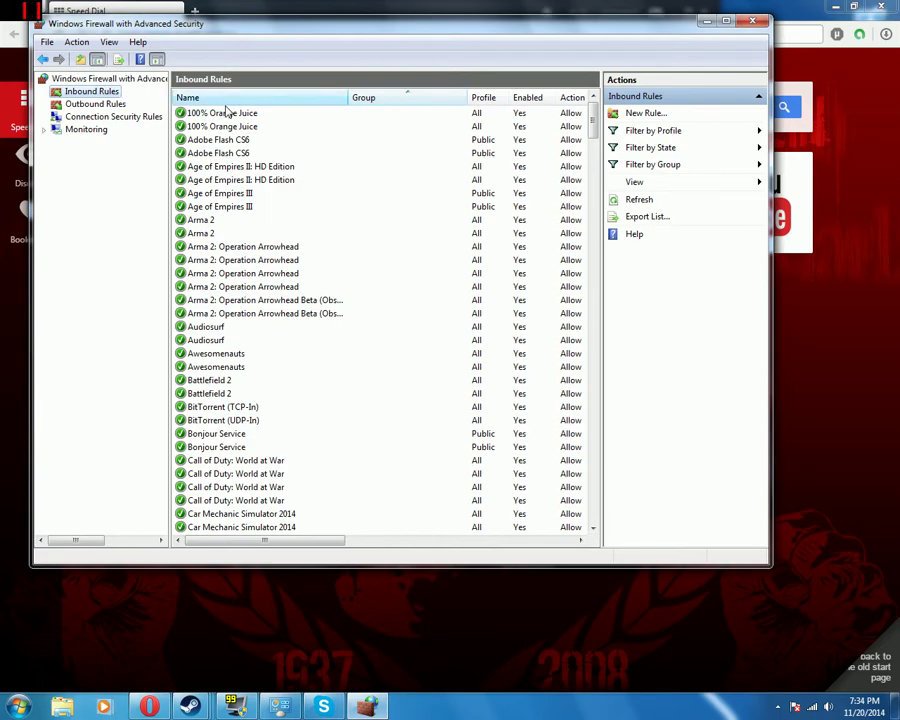
left_click(659, 114)
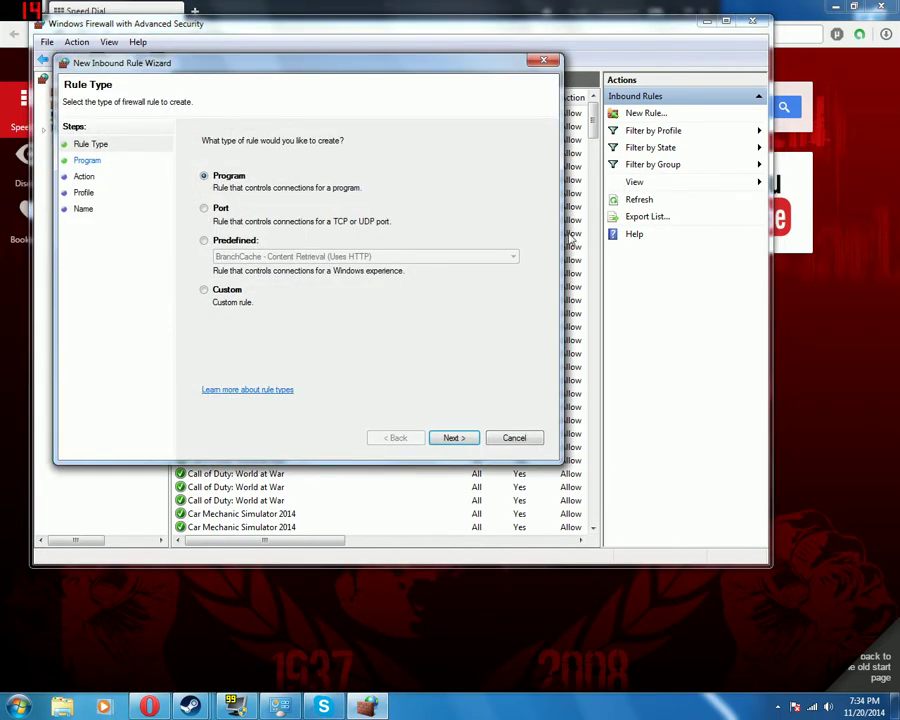
left_click(205, 209)
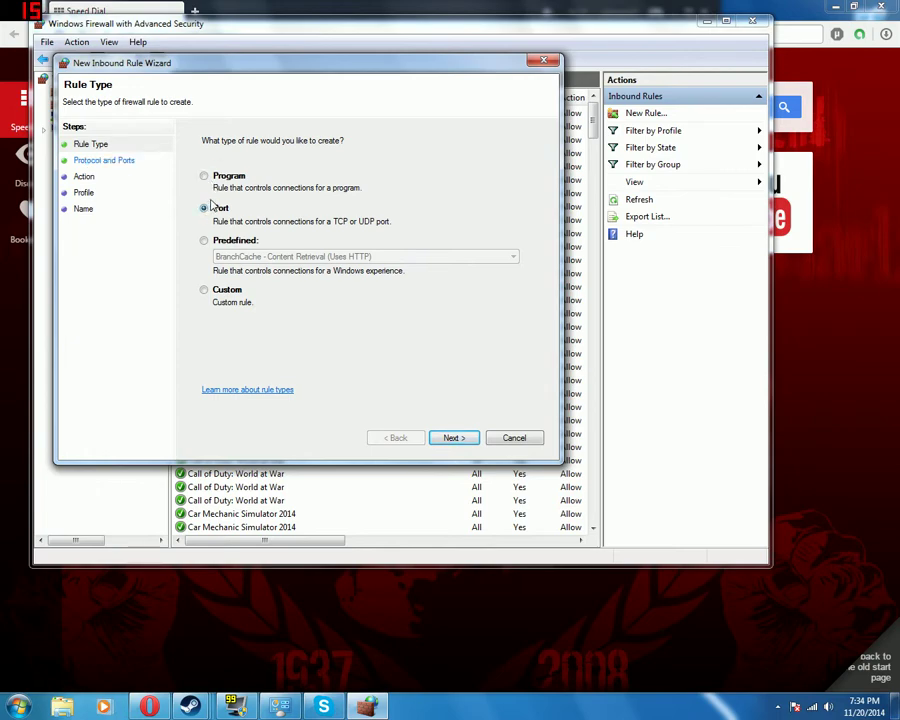
left_click(452, 438)
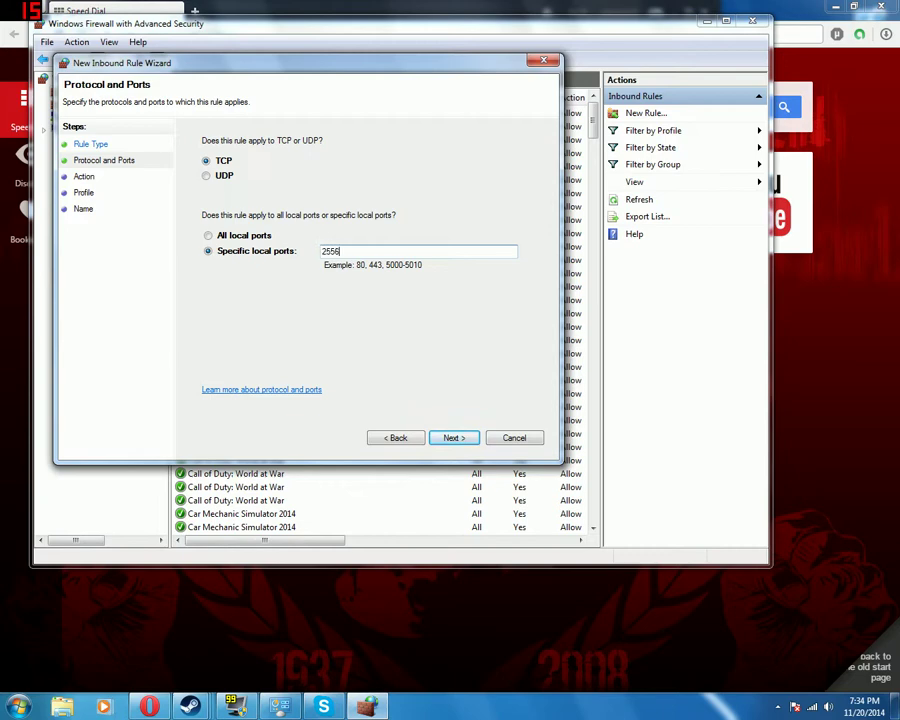
left_click(452, 438)
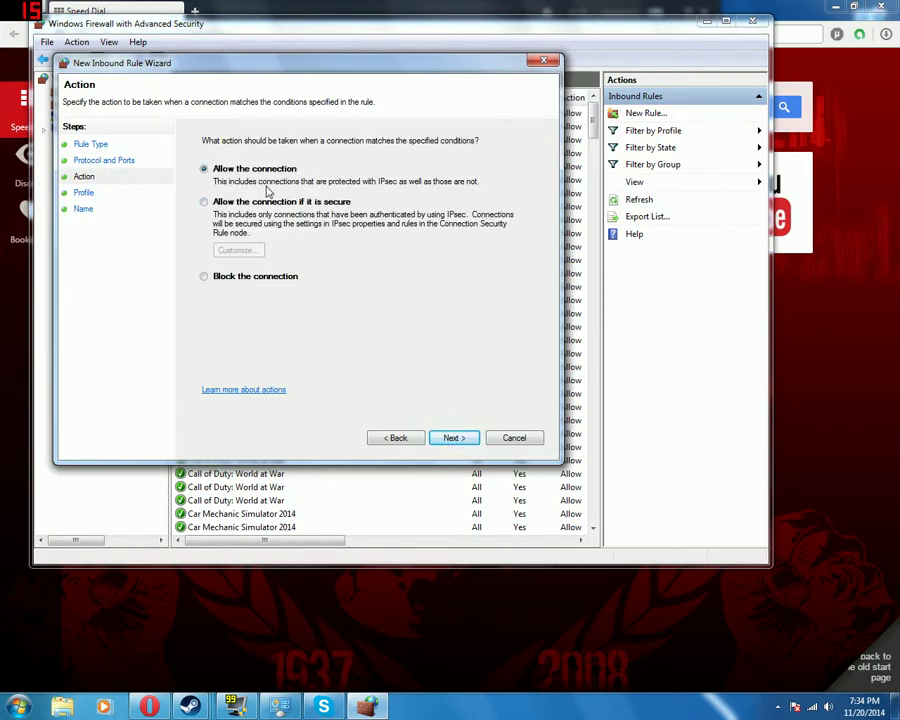
left_click(456, 438)
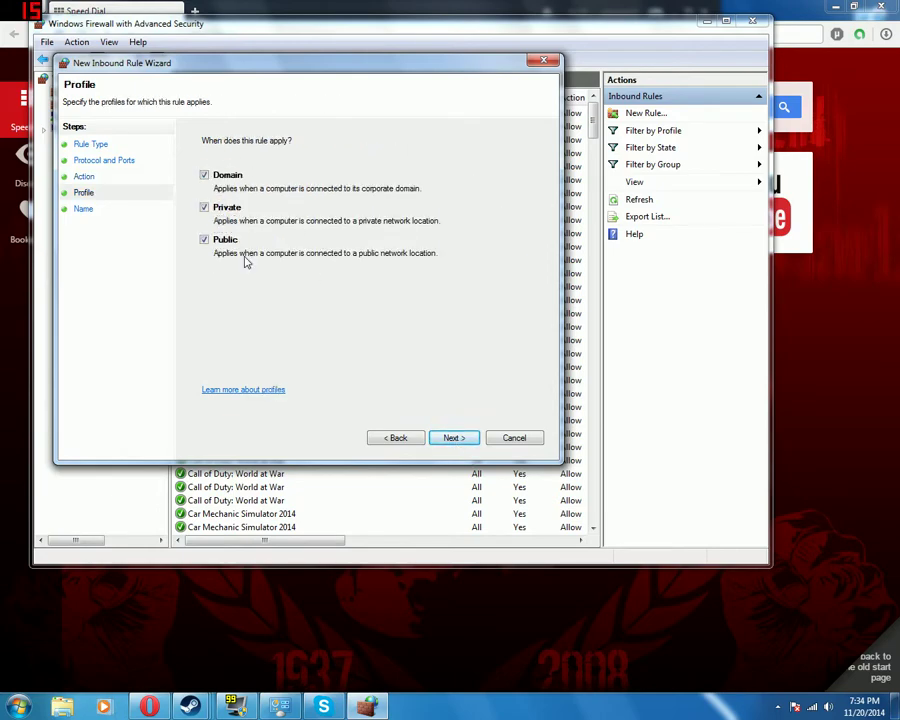
left_click(472, 438)
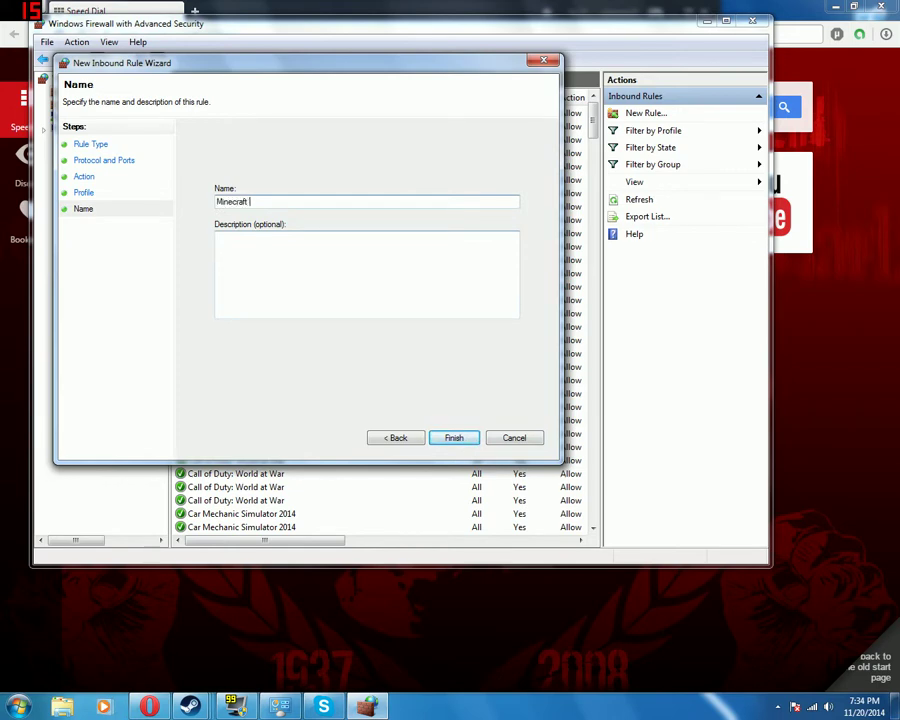
left_click(455, 438)
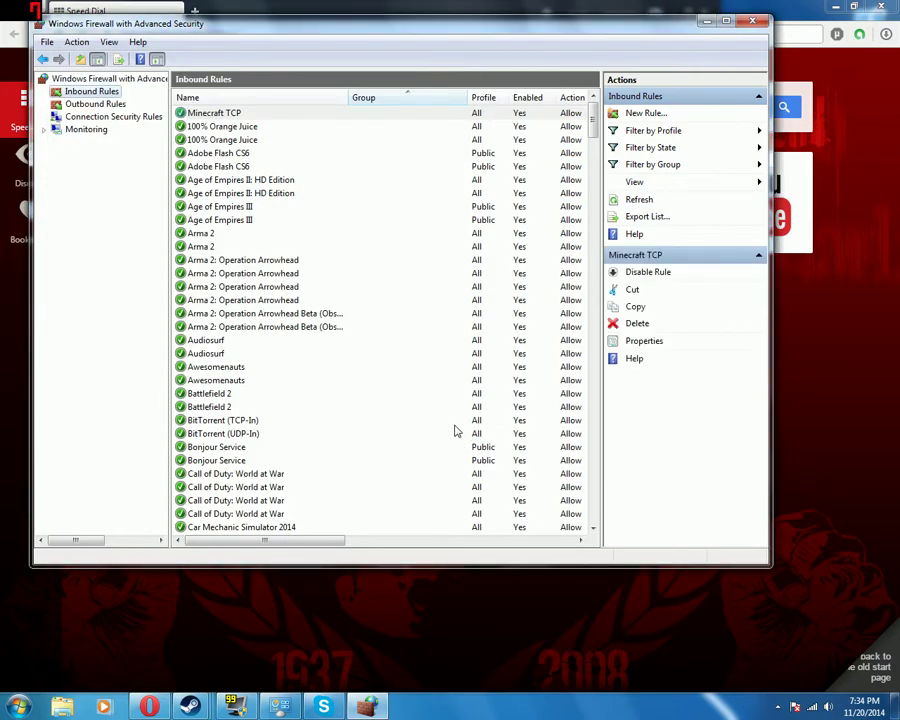
Start another inbound port rule for UDP local port 25565
left_click(288, 114)
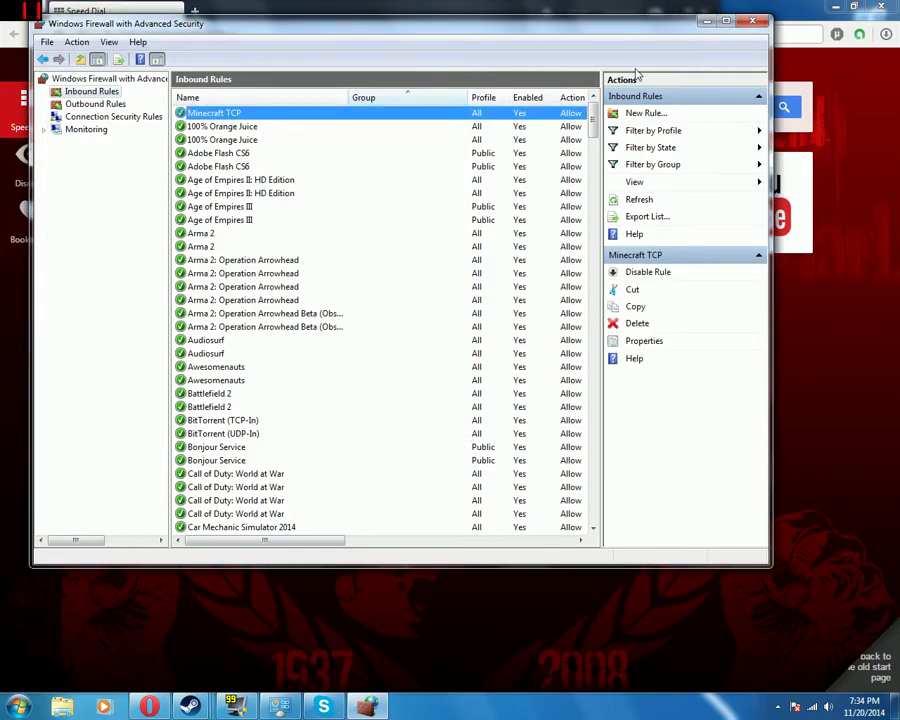
left_click(650, 115)
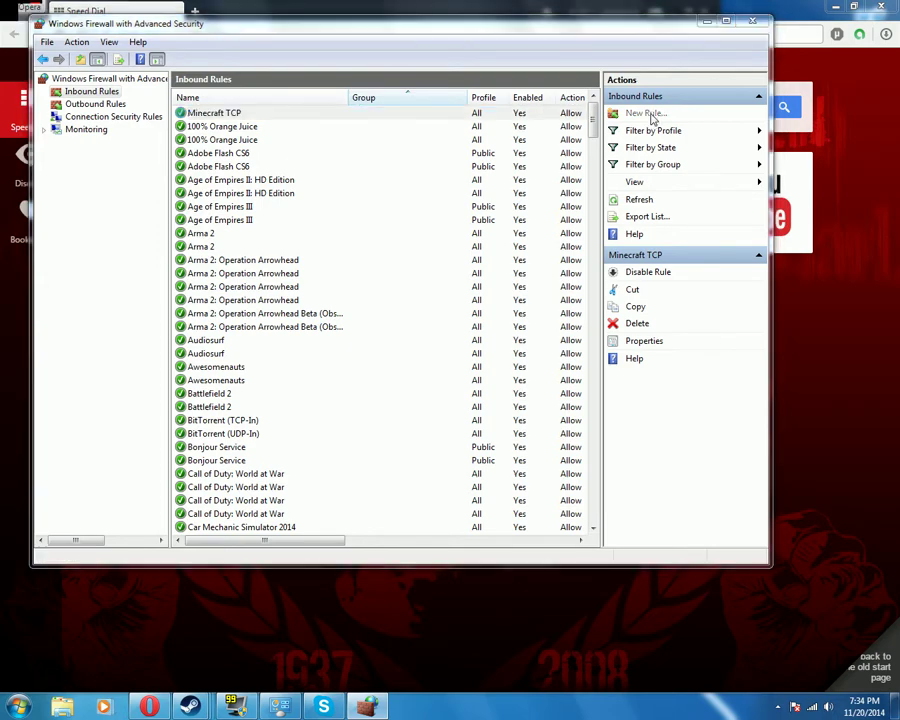
left_click(229, 226)
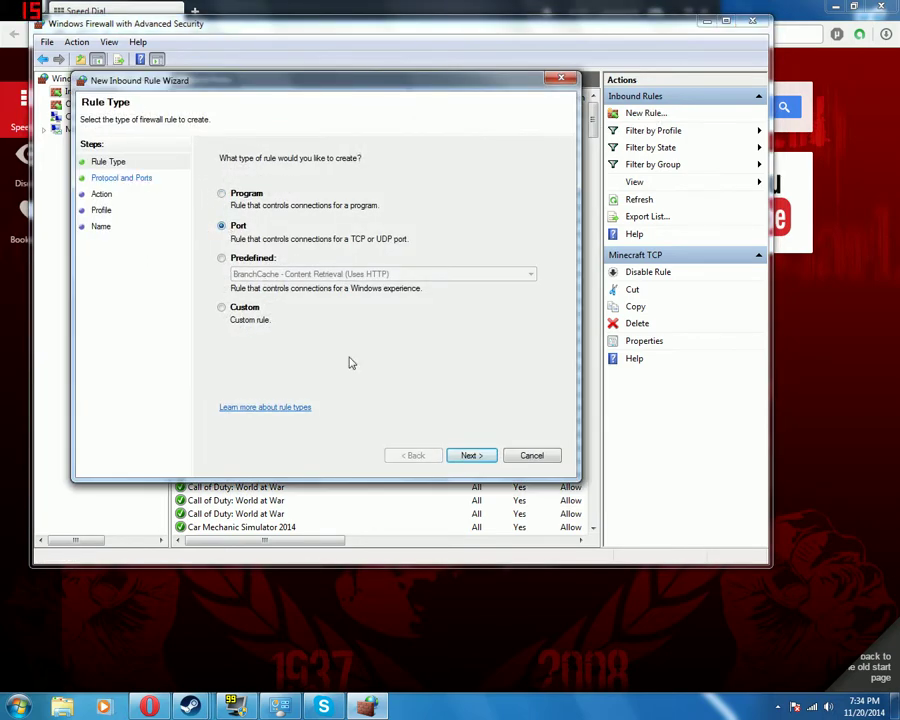
left_click(468, 454)
left_click(232, 193)
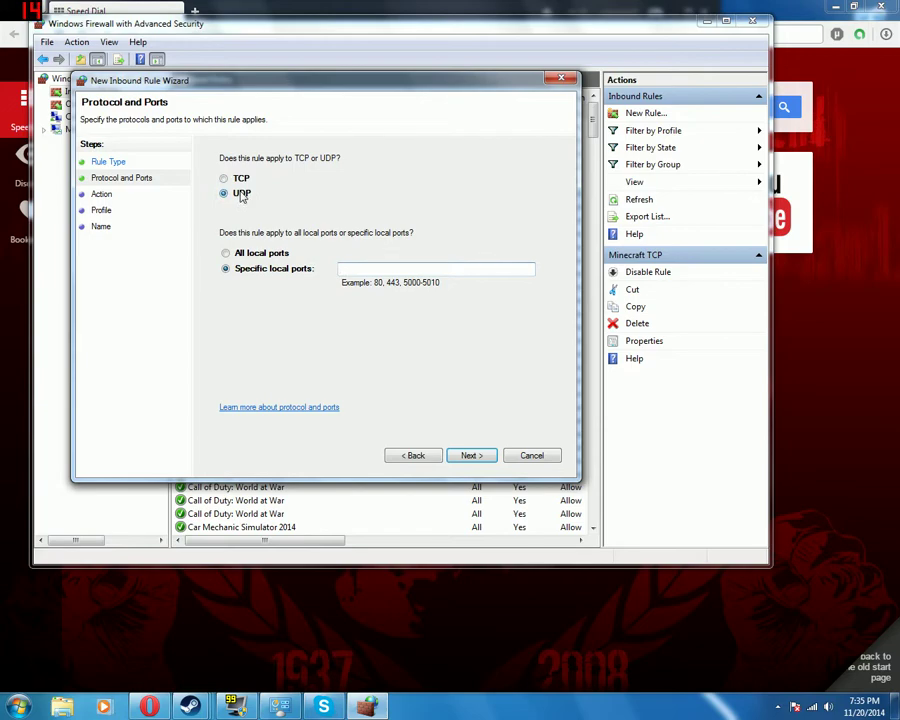
left_click(345, 268)
left_click(487, 457)
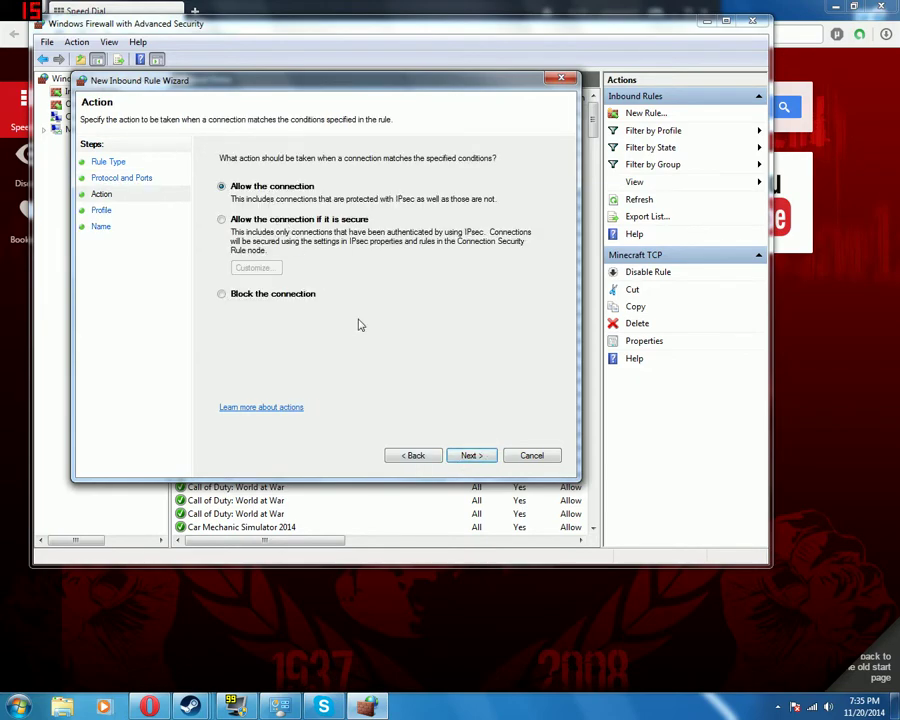
Allow the connection on all profiles and finish the rule as 'Minecraft UDP'
left_click(480, 457)
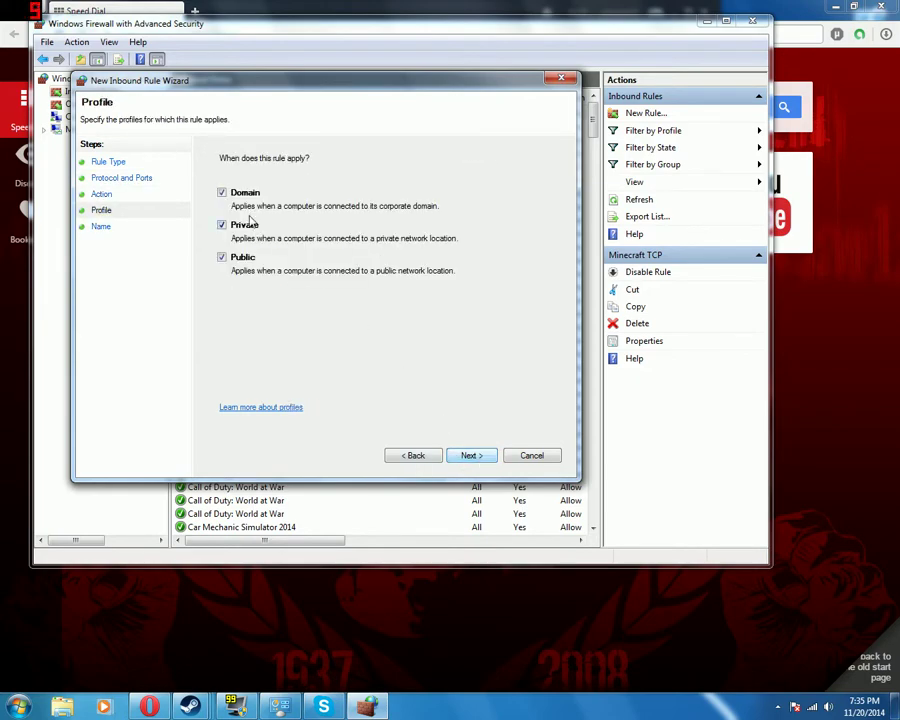
left_click(478, 457)
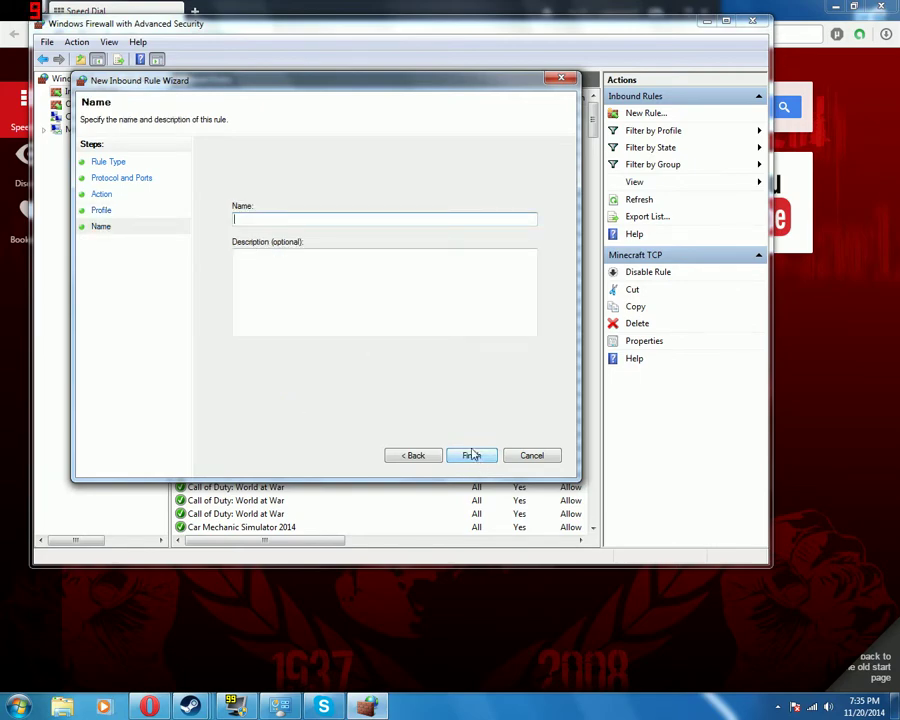
type("Minecraft UDP")
left_click(480, 457)
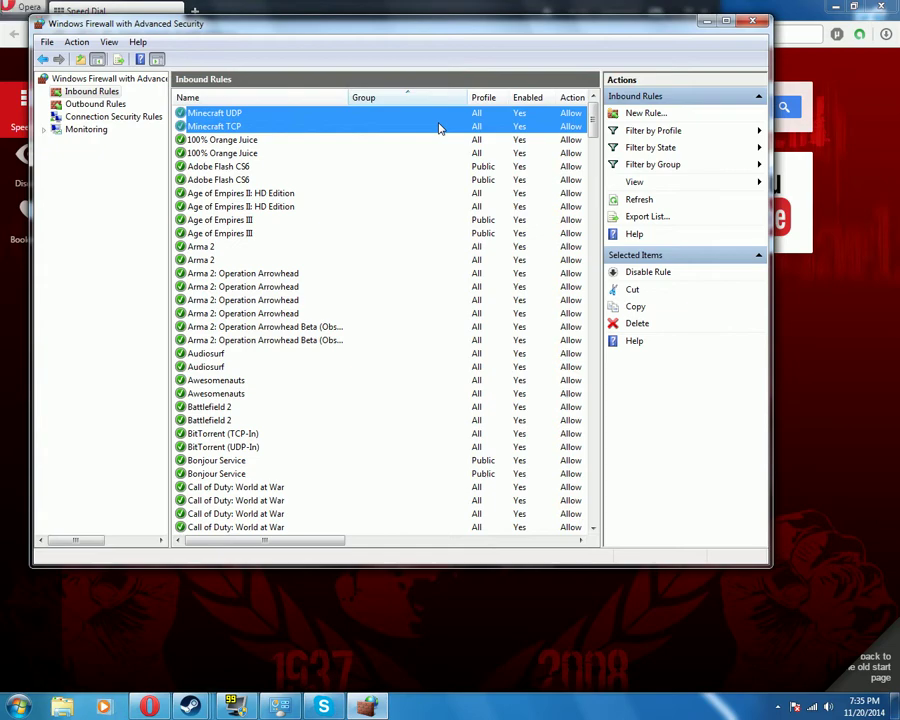
Start a third inbound rule as a Program rule using 'This program path'
left_click(634, 112)
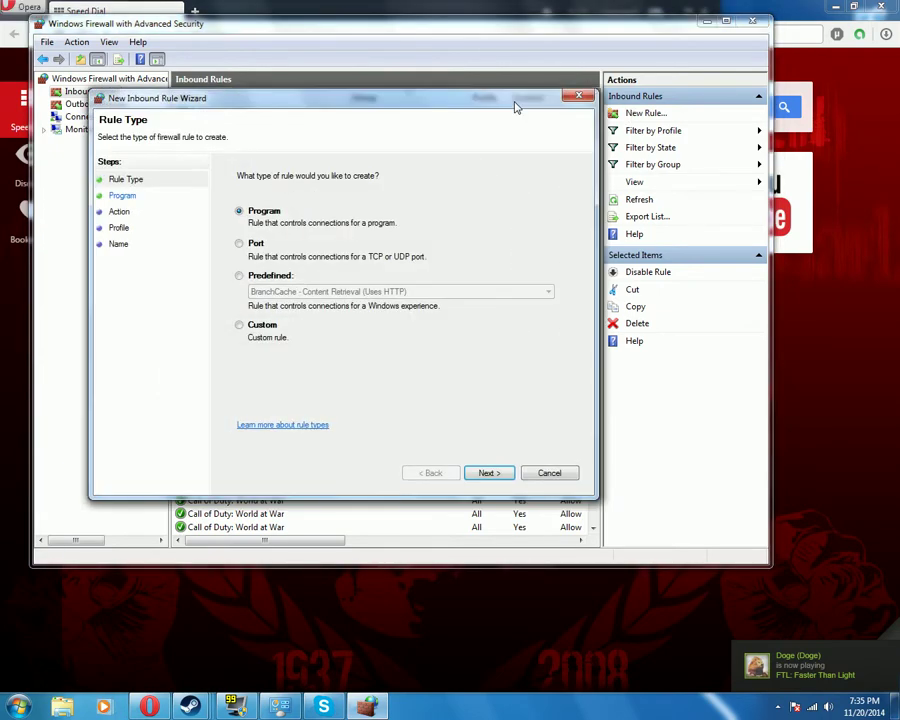
left_click_drag(276, 104, 333, 83)
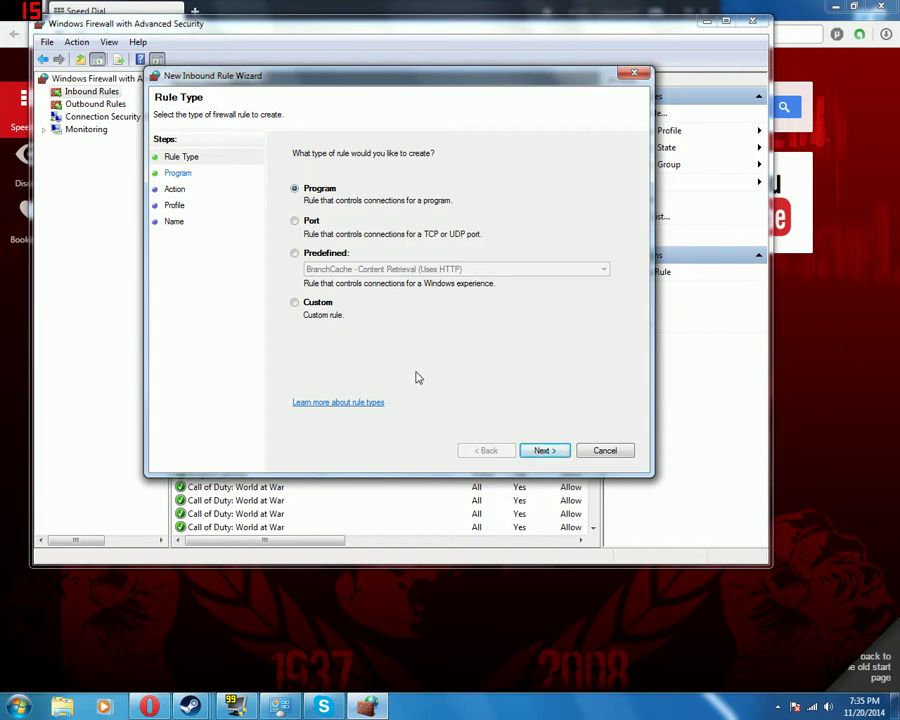
left_click(543, 451)
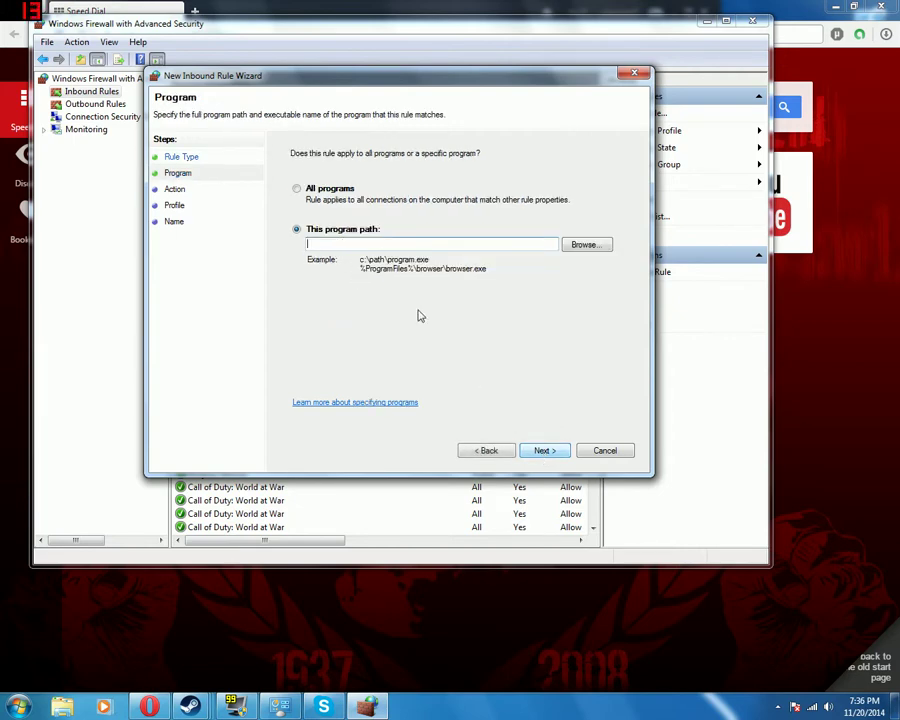
left_click(308, 244)
Browse to Steam Partition (G:) > Steam > SteamApps > common
left_click(586, 245)
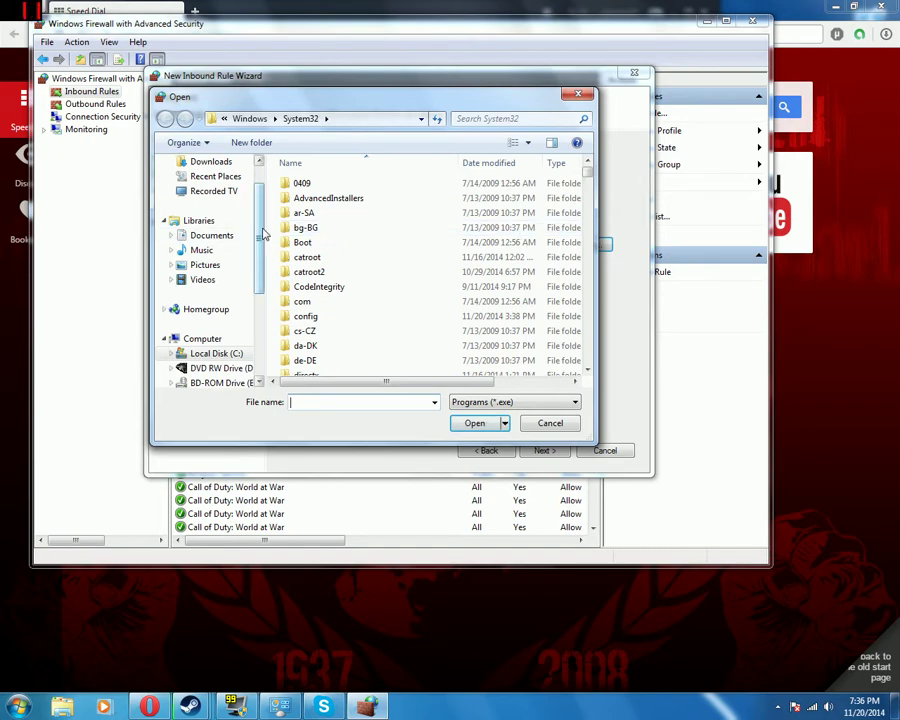
scroll(258, 233, "up", 2)
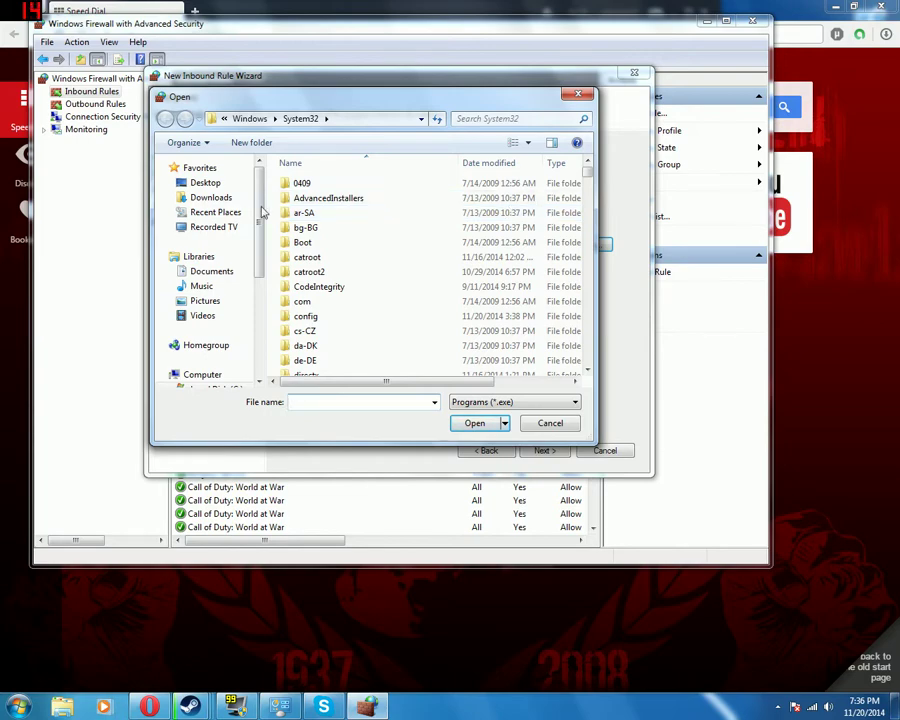
left_click_drag(257, 237, 261, 290)
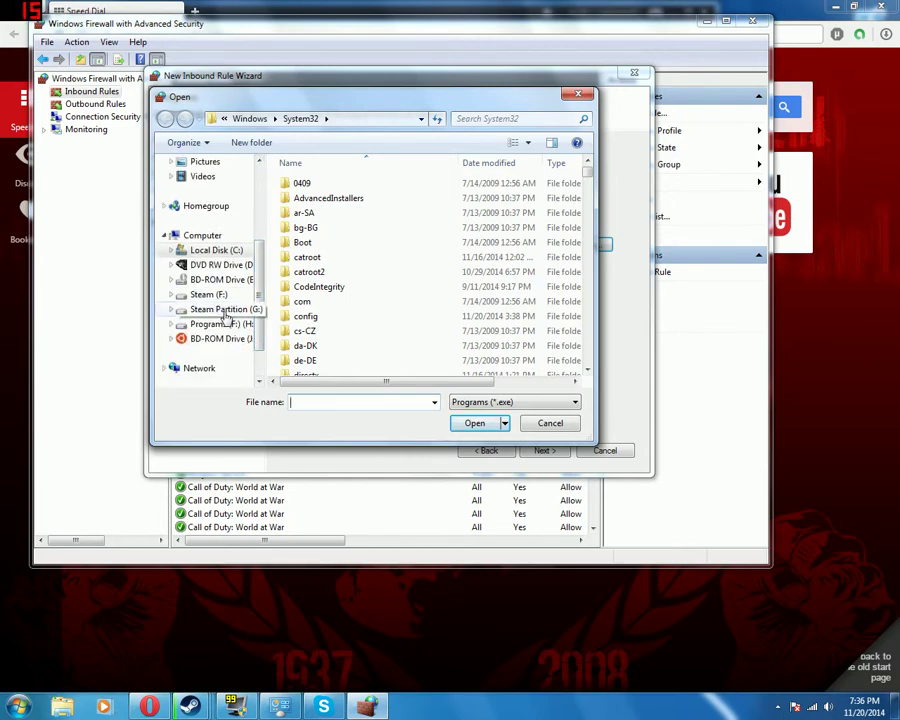
left_click(224, 312)
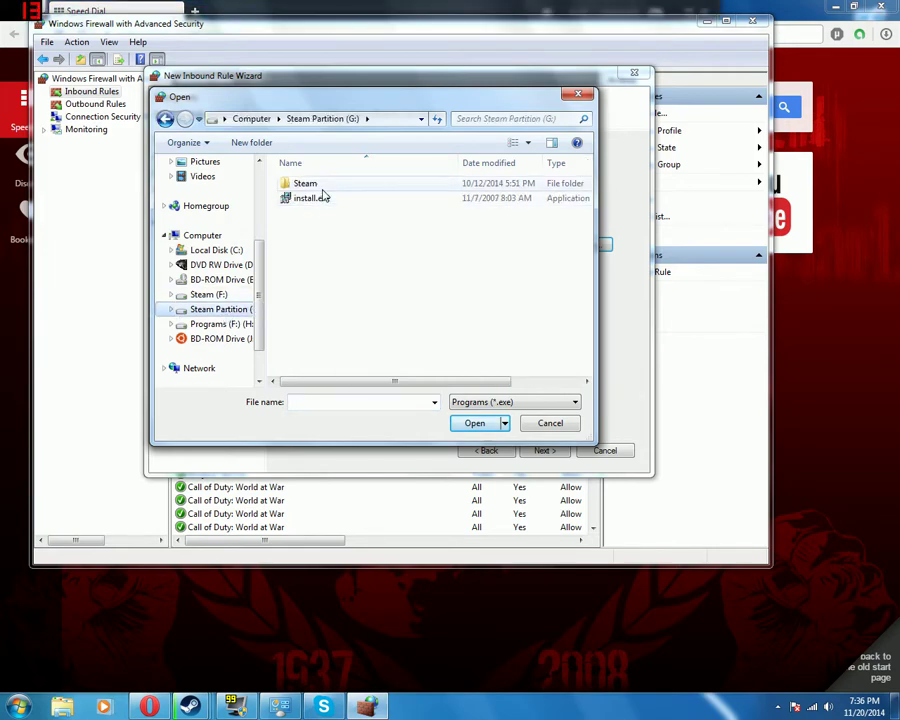
double_click(323, 189)
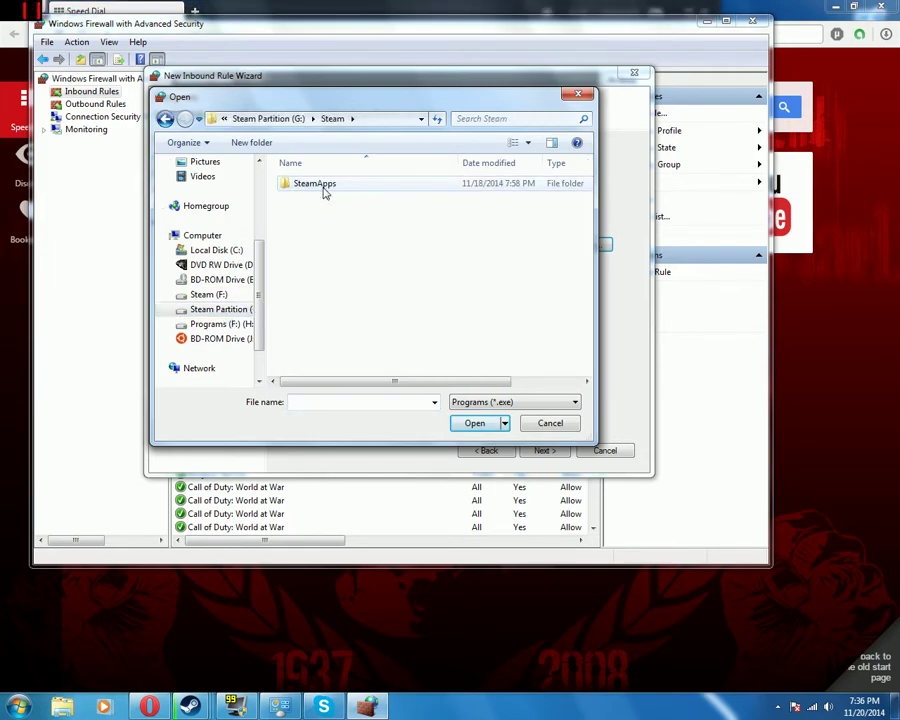
double_click(323, 189)
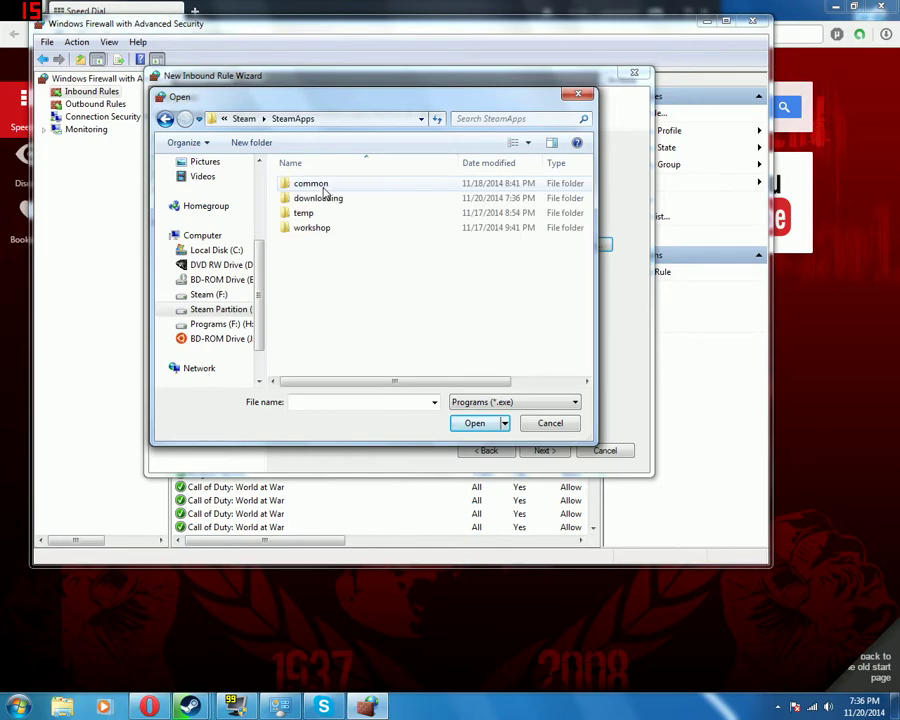
double_click(323, 187)
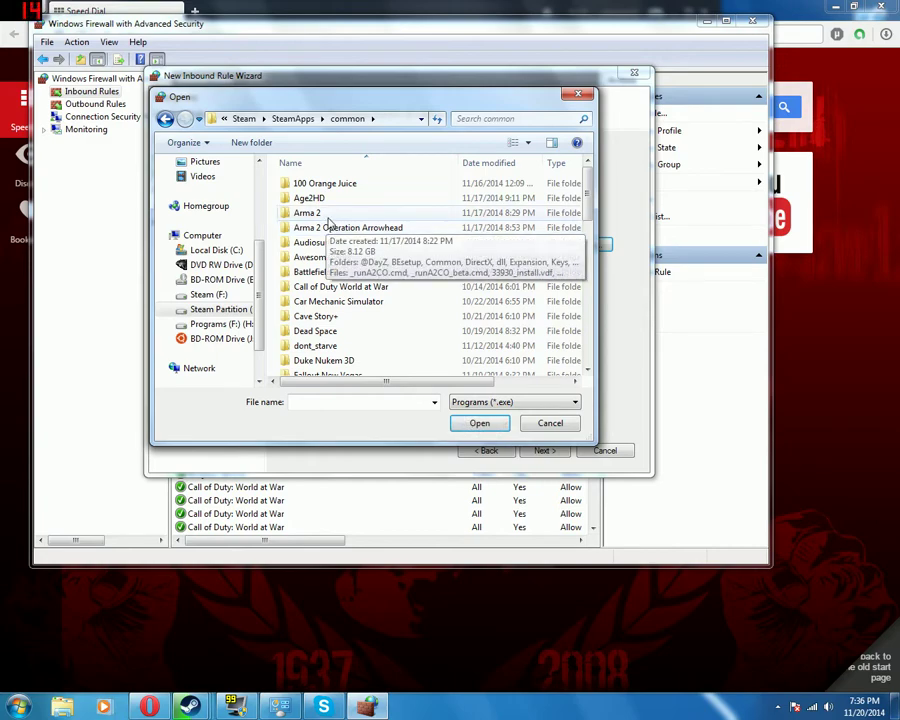
Open the Left 4 Dead 2 folder and select left4dead2.exe
scroll(356, 276, "down", 2)
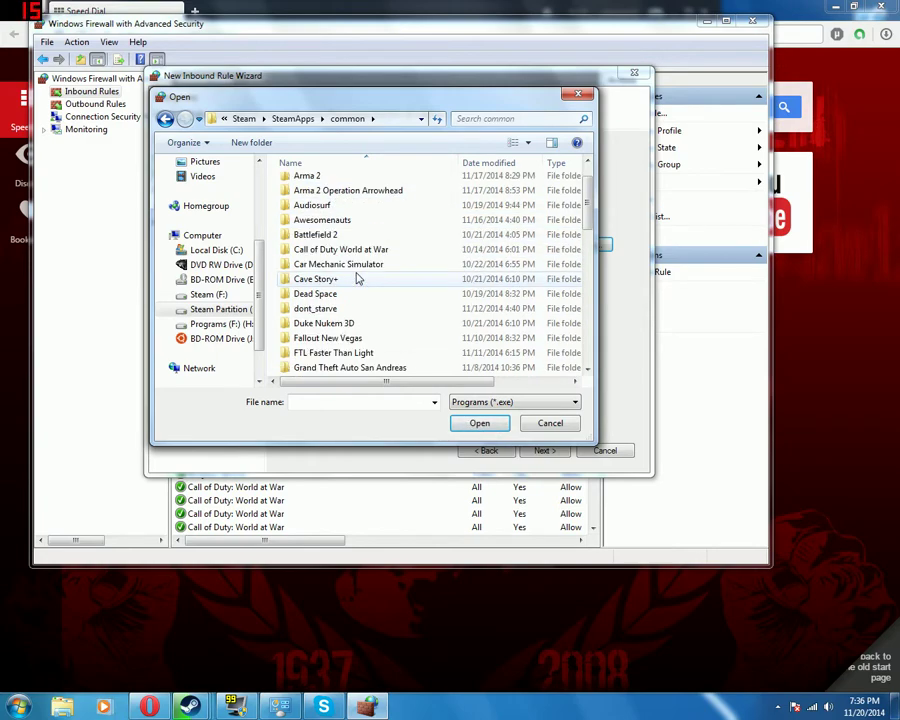
scroll(357, 278, "down", 1)
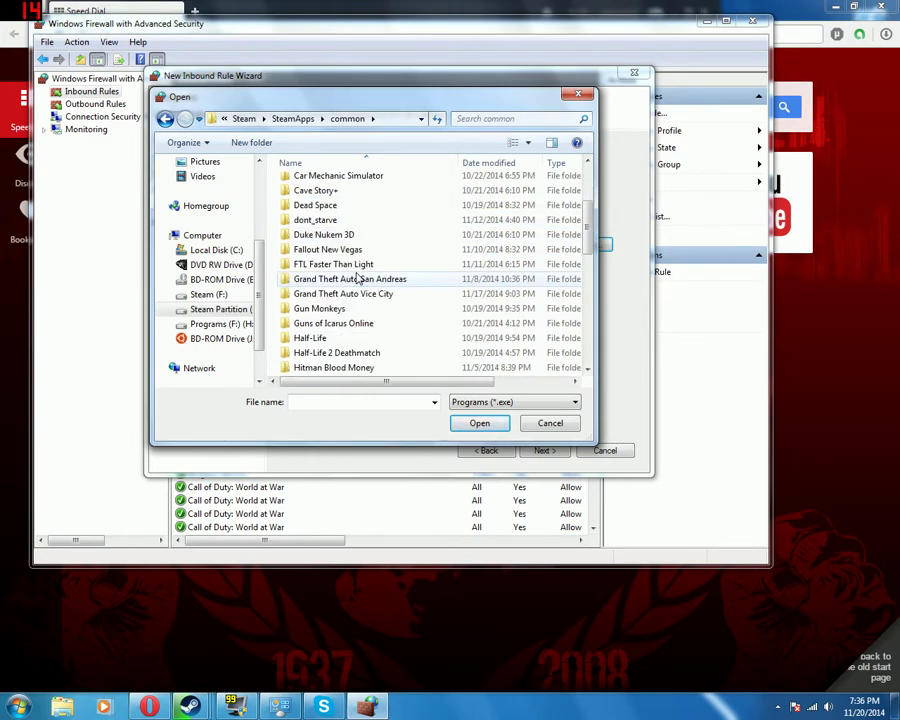
scroll(357, 279, "down", 1)
scroll(357, 279, "down", 2)
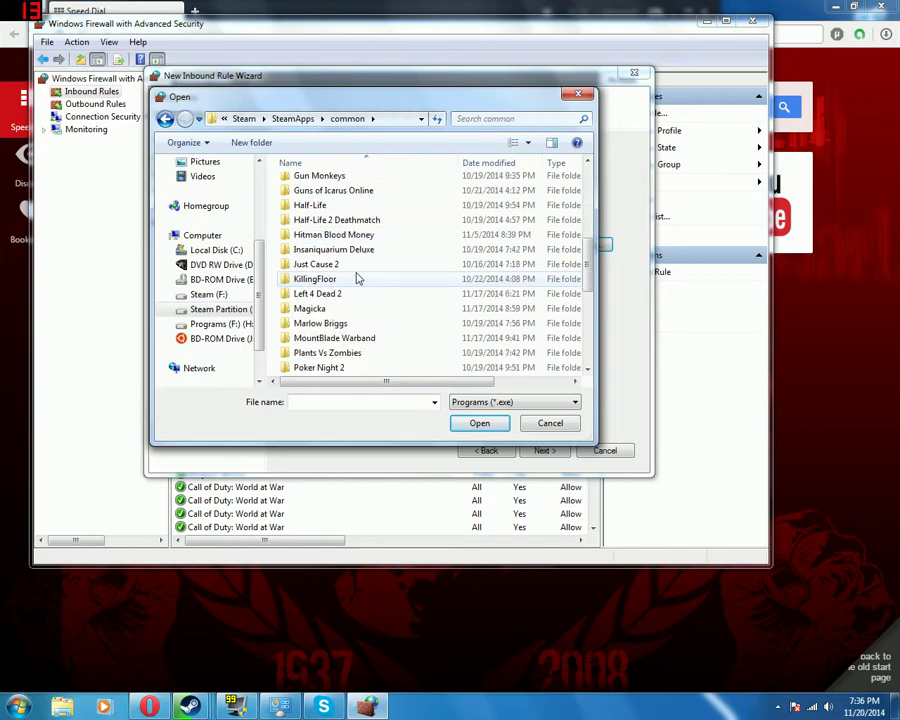
scroll(357, 279, "down", 1)
scroll(357, 279, "down", 1)
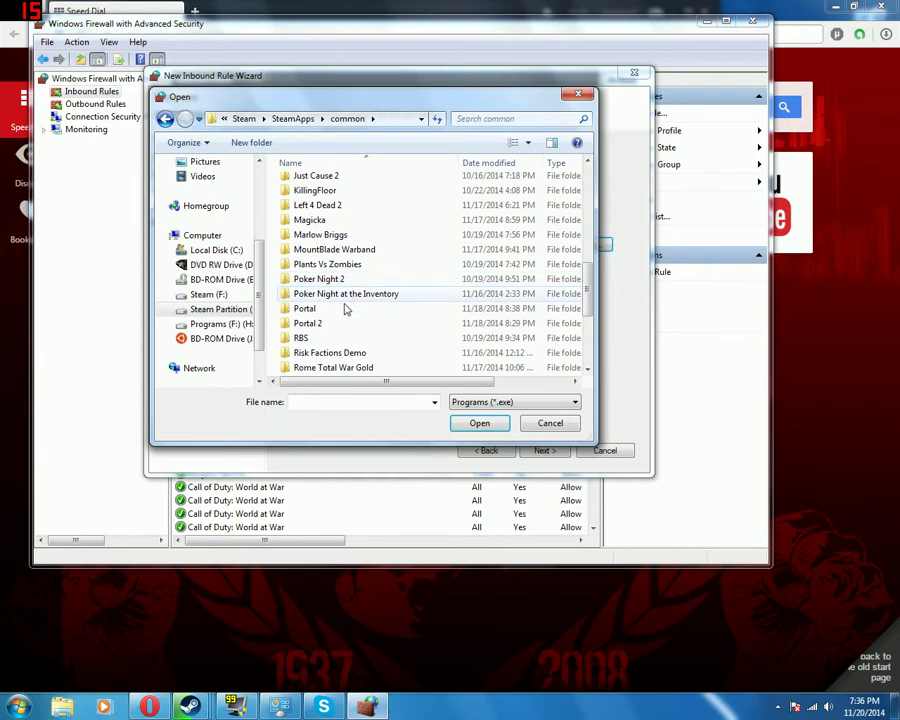
double_click(353, 208)
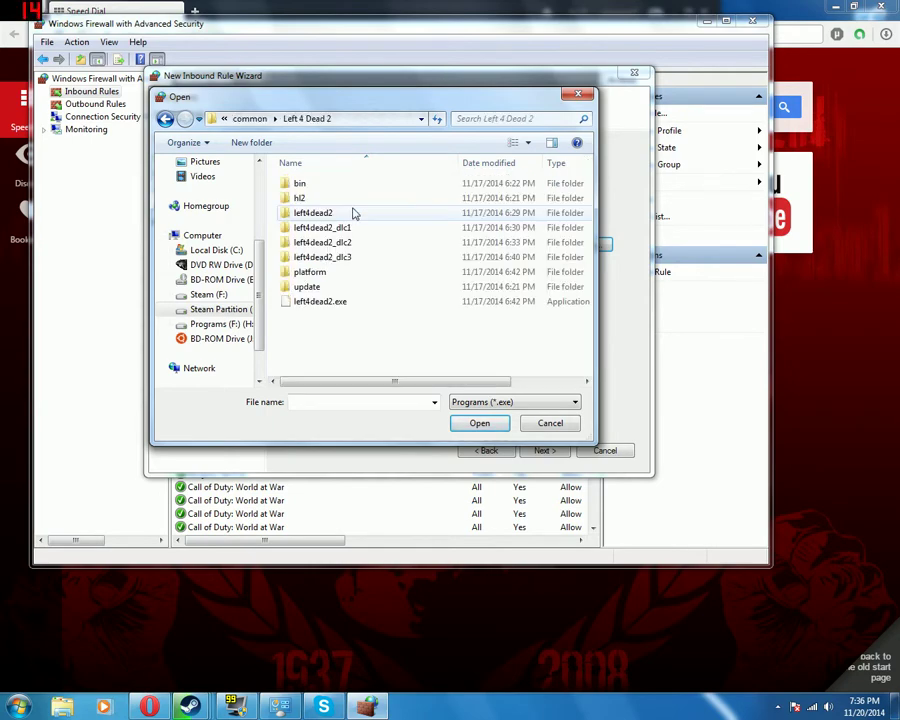
left_click(344, 304)
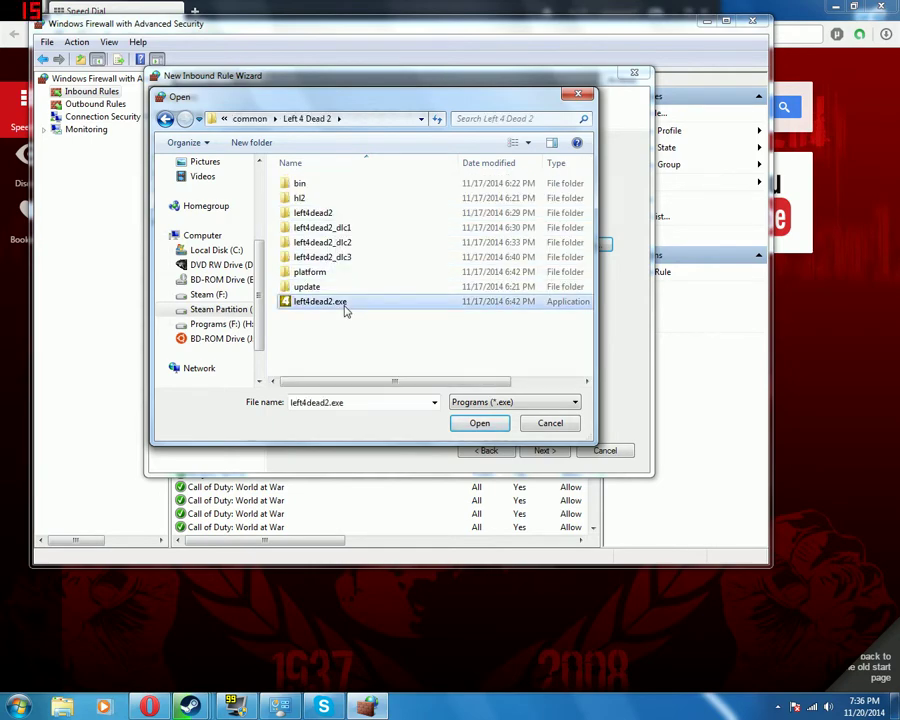
Allow left4dead2.exe on all profiles as rule 'L4D Program', then restore the firewall window
left_click(481, 423)
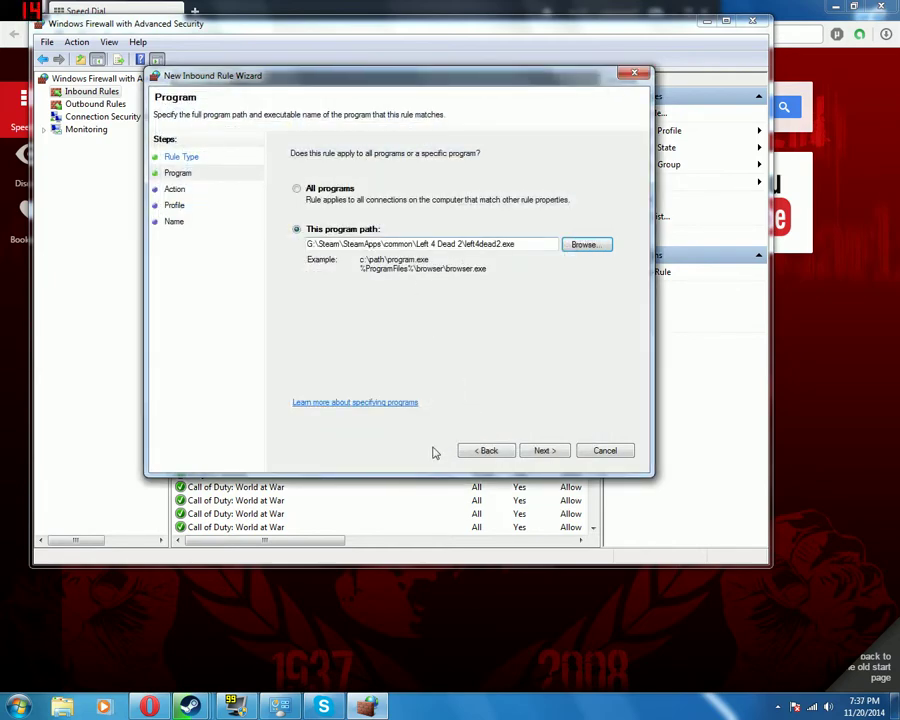
left_click(550, 454)
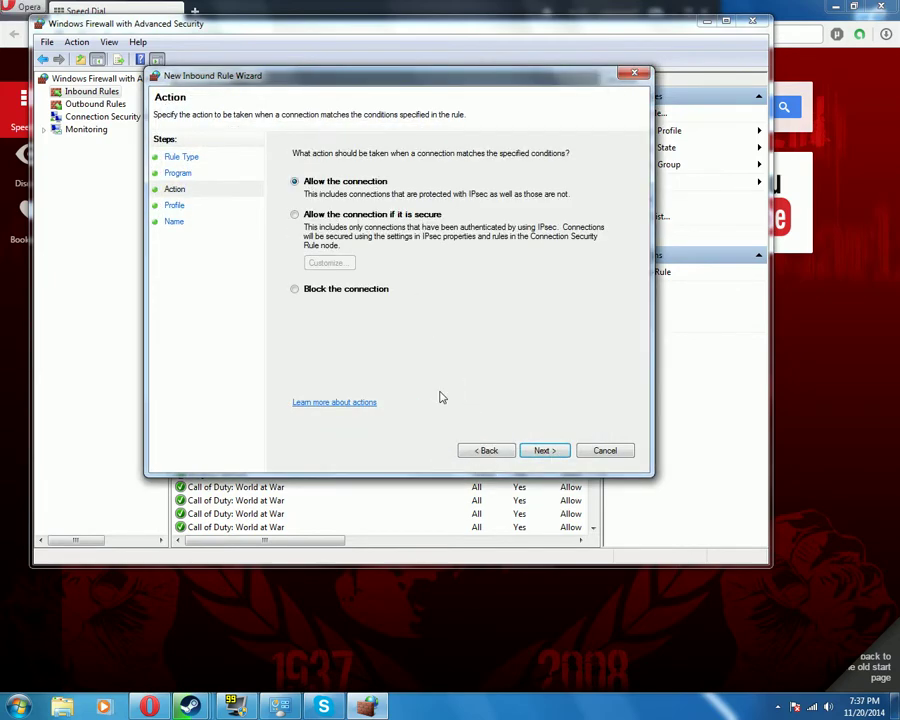
left_click(551, 452)
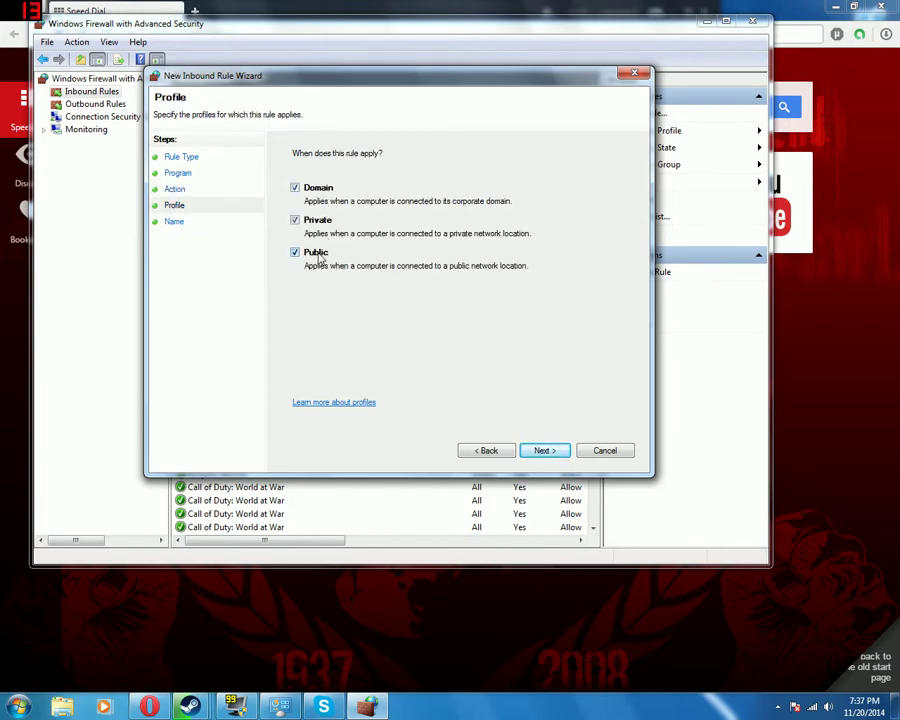
left_click(552, 452)
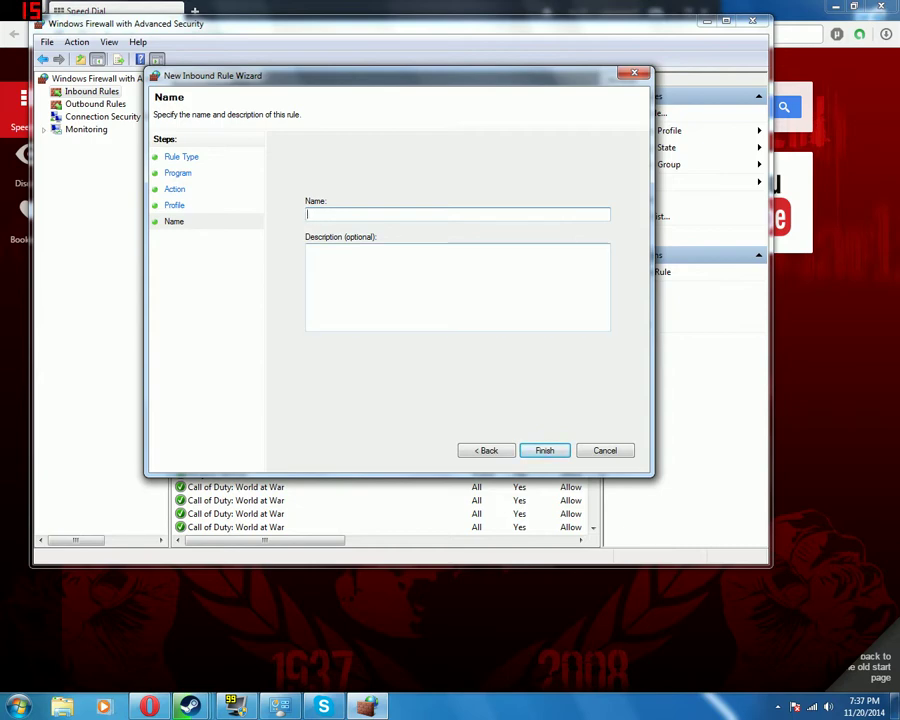
type("L4D Program")
left_click(543, 450)
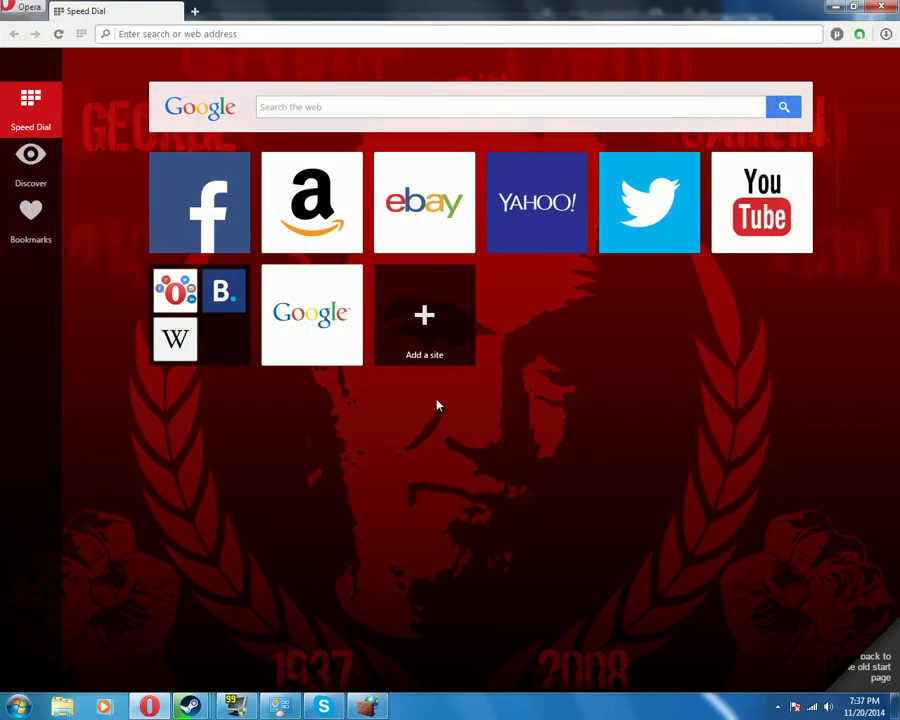
left_click(368, 707)
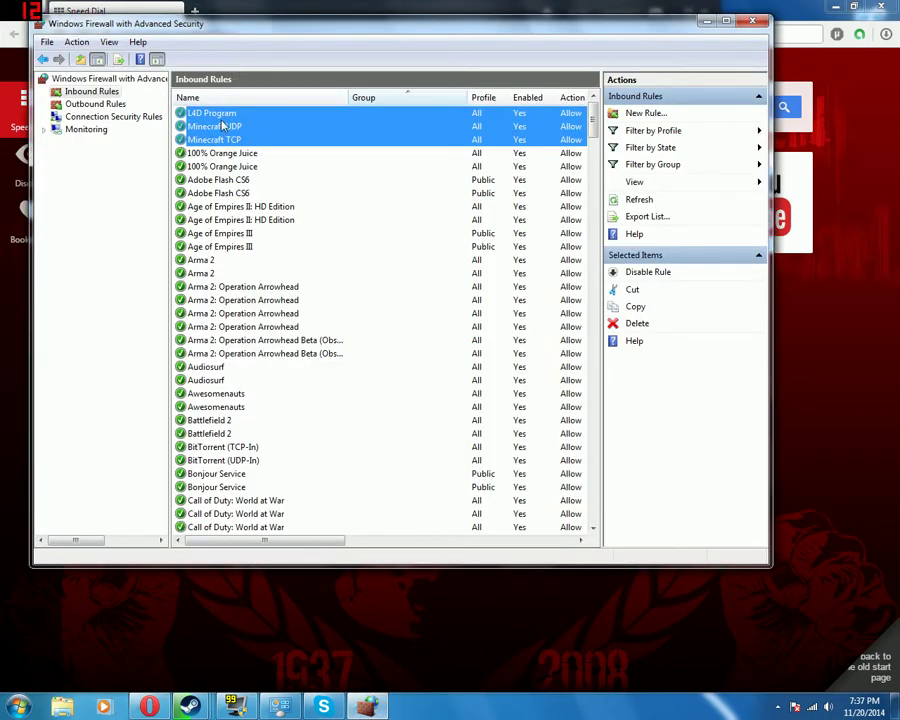